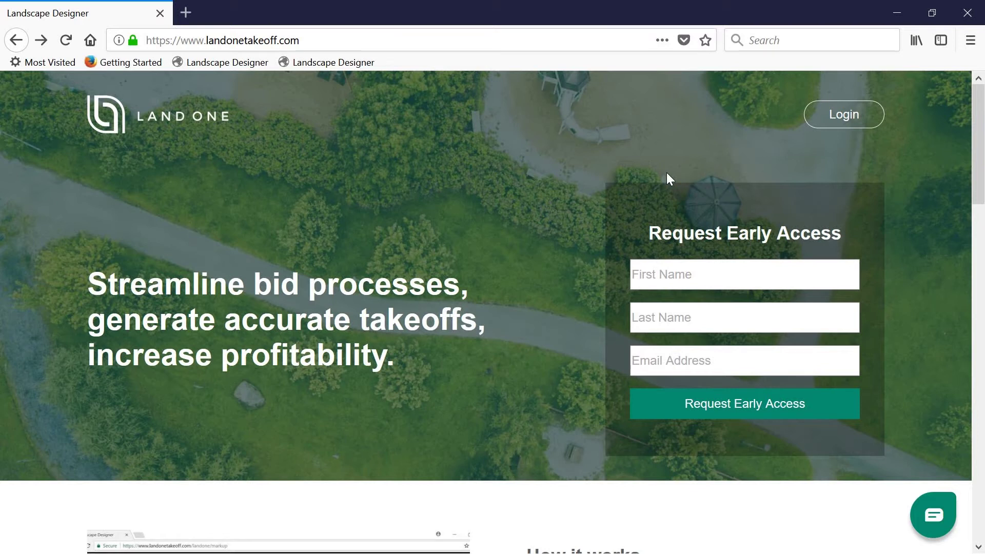
Log in from the Land One home page to reach the projects list with Demo Project and Commercial Property.
click(844, 115)
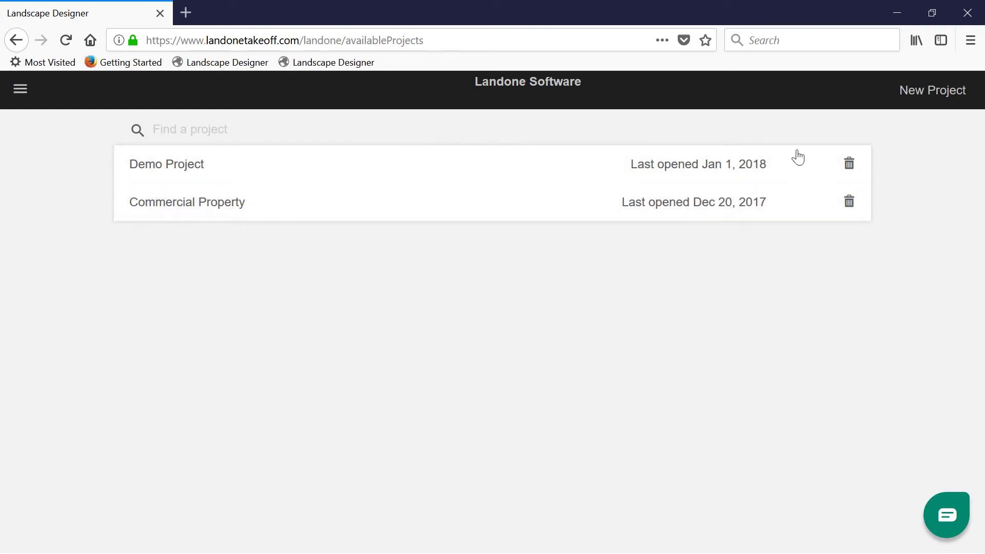
Create a project named 'New Install' with bid date January 3, 2018 and save it.
click(941, 91)
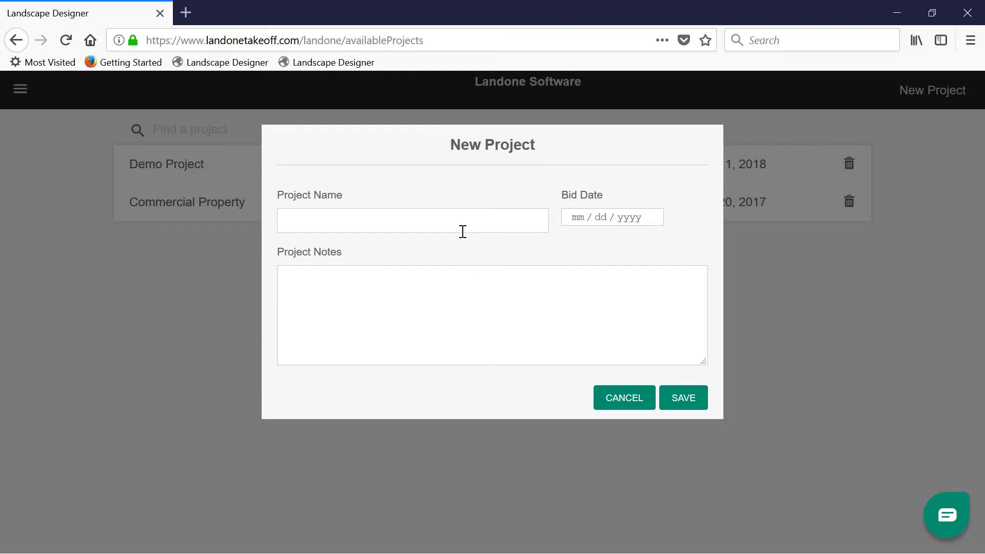
text(New Install)
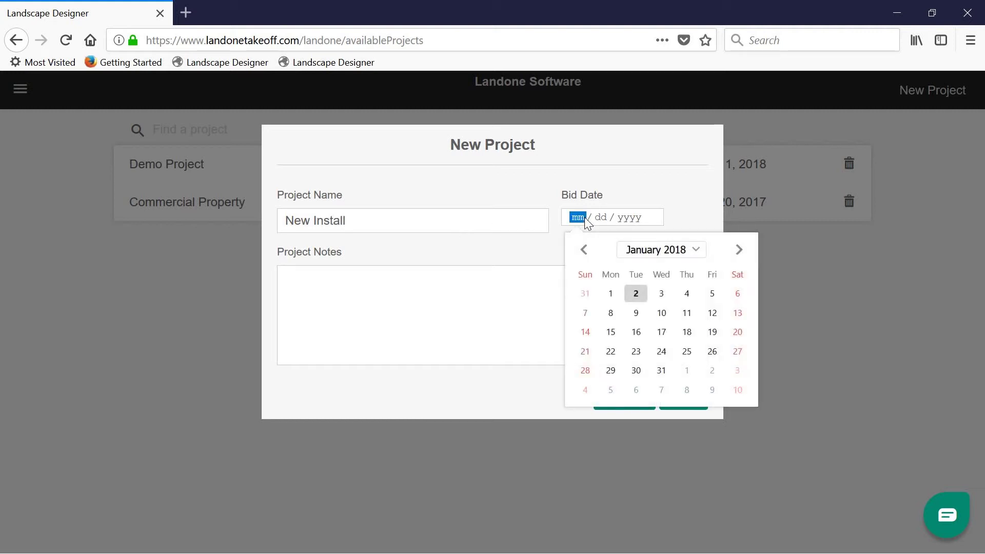
click(663, 293)
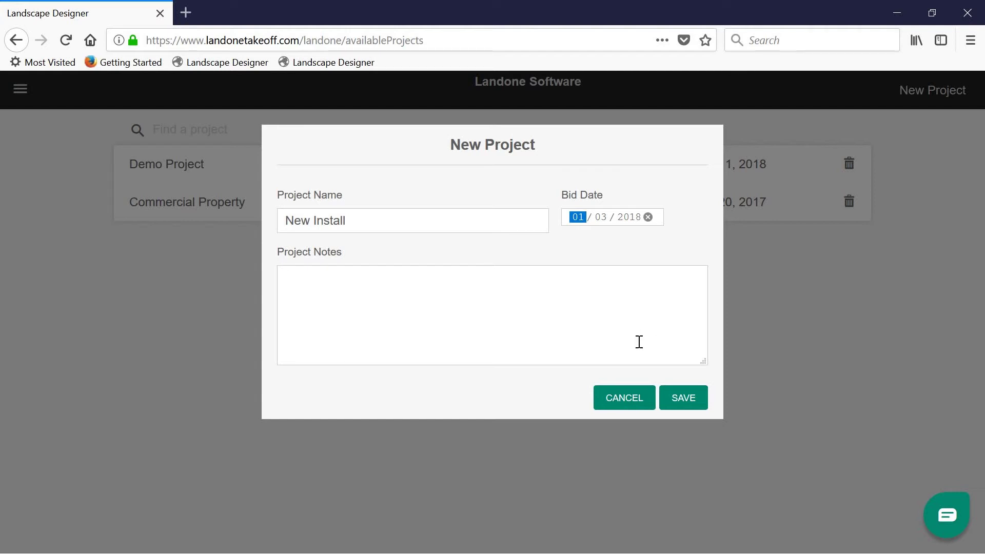
click(676, 410)
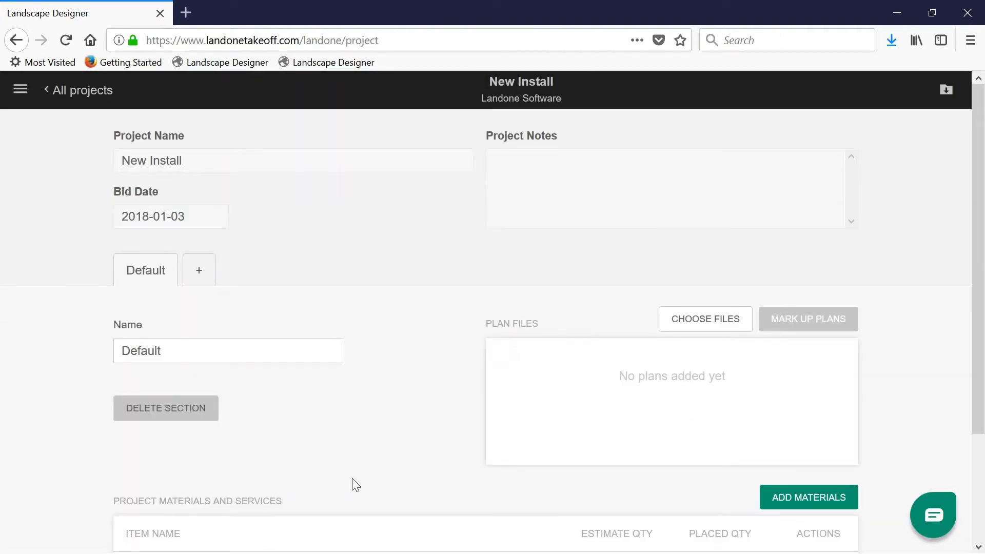
Rename the Default section to 'Landscape'.
click(285, 360)
key(BackSpace)
key(BackSpace)
key(BackSpace)
key(BackSpace)
key(BackSpace)
key(BackSpace)
key(BackSpace)
text(Landscape)
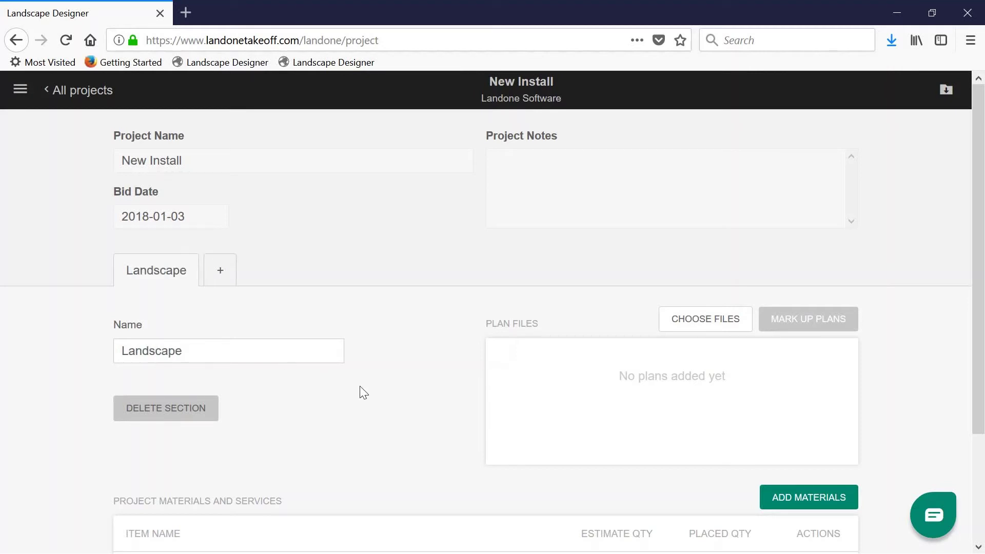
Upload the Landscape Plan PDF into the Landscape section.
click(698, 323)
scroll(324, 239, down, 1)
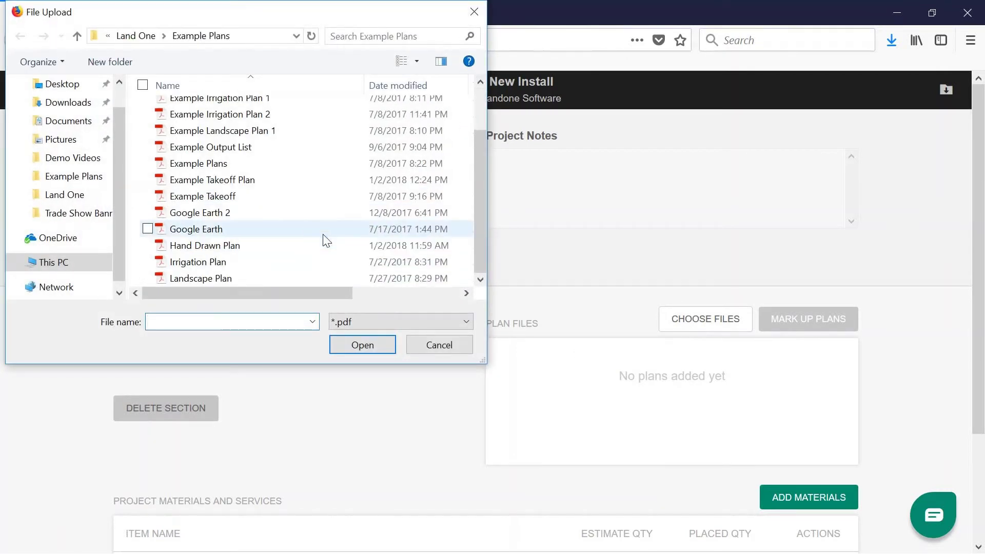
click(287, 278)
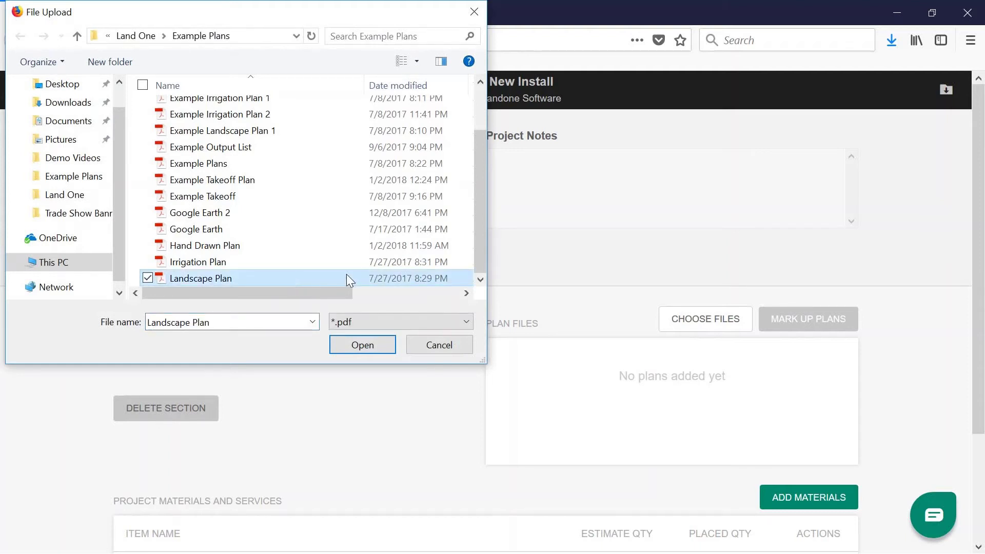
click(354, 349)
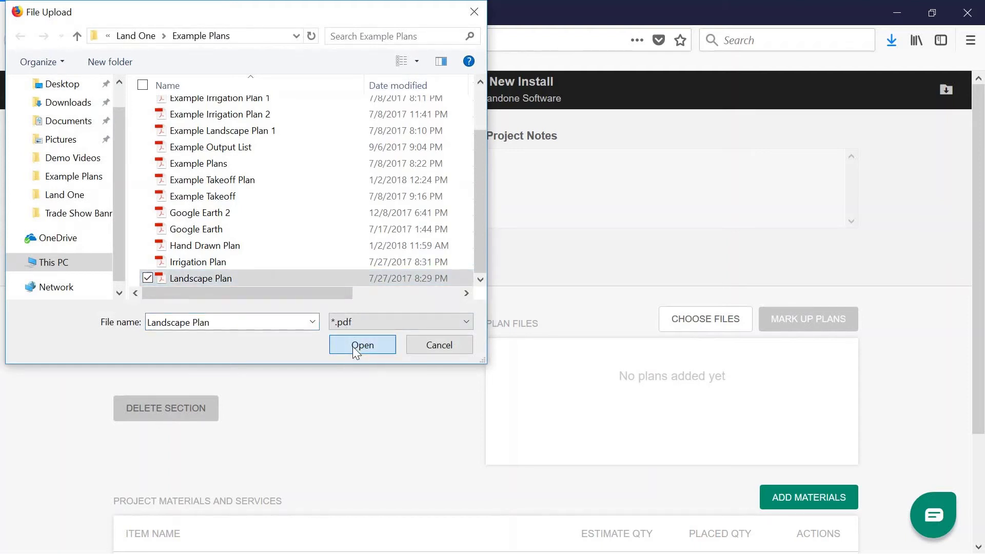
scroll(392, 433, down, 2)
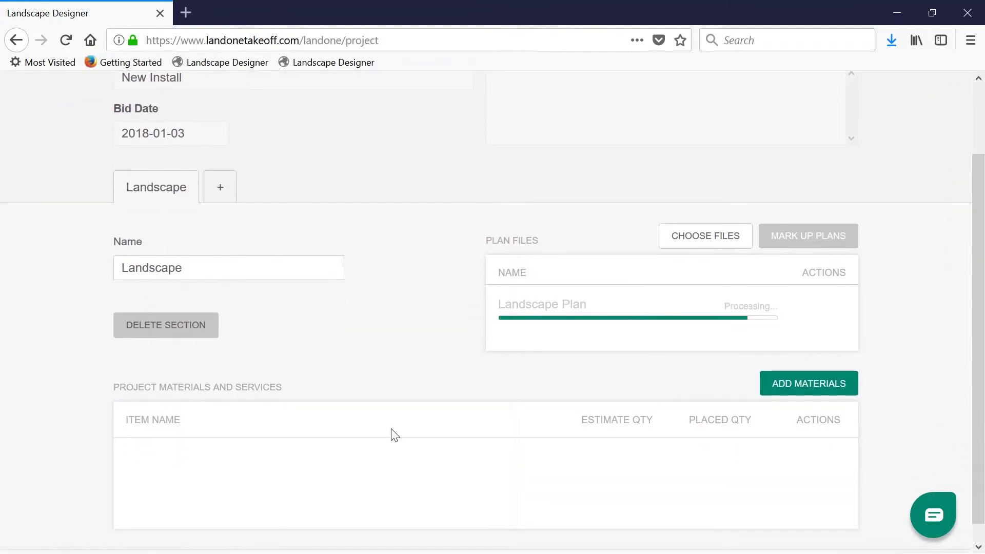
scroll(393, 434, down, 1)
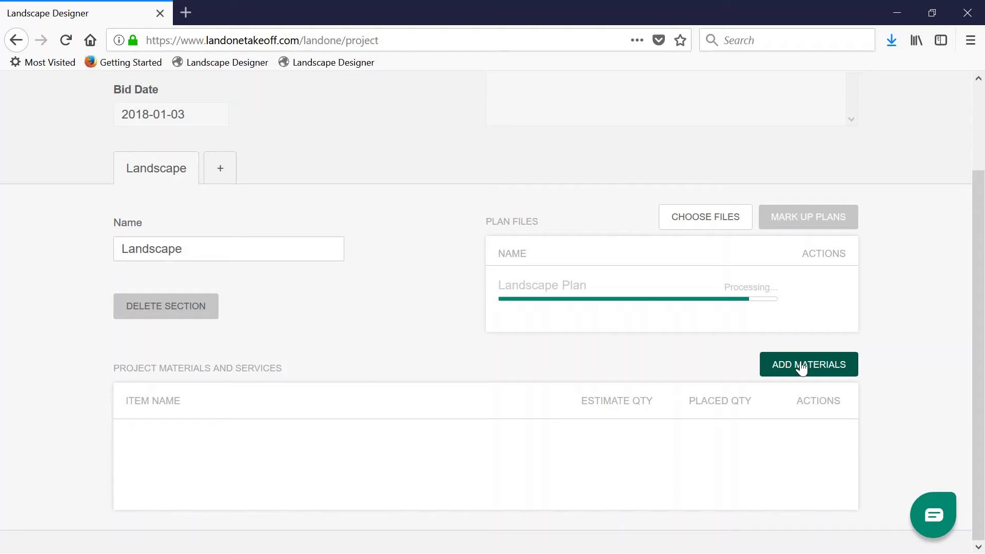
Add the Overcup Oak - 2.5"C material as an Object annotation, marked with large orange circles.
click(802, 366)
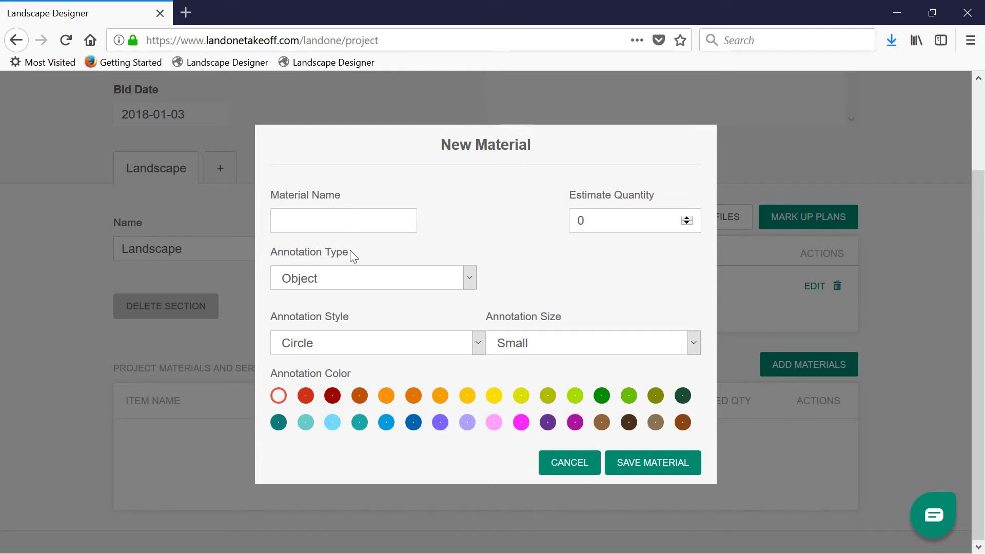
click(408, 278)
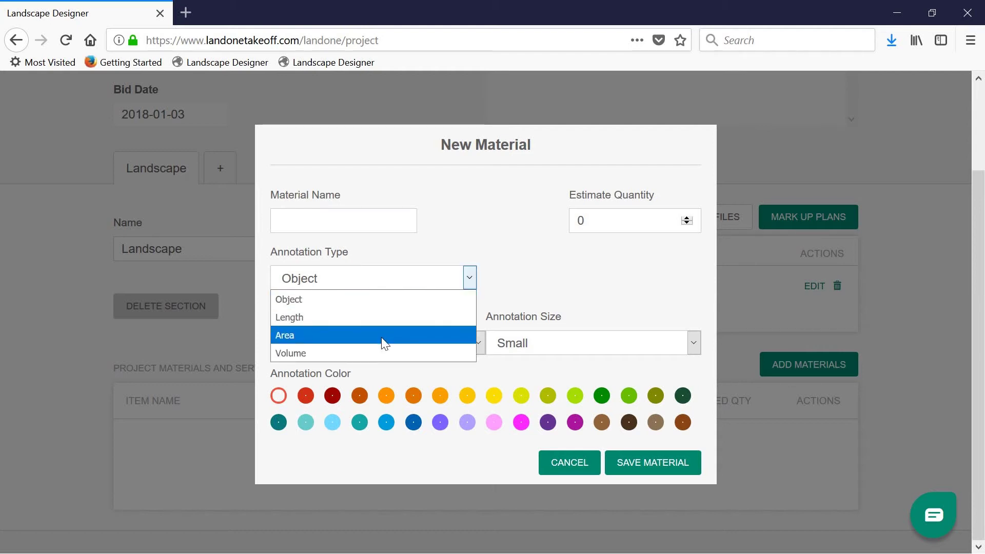
click(503, 269)
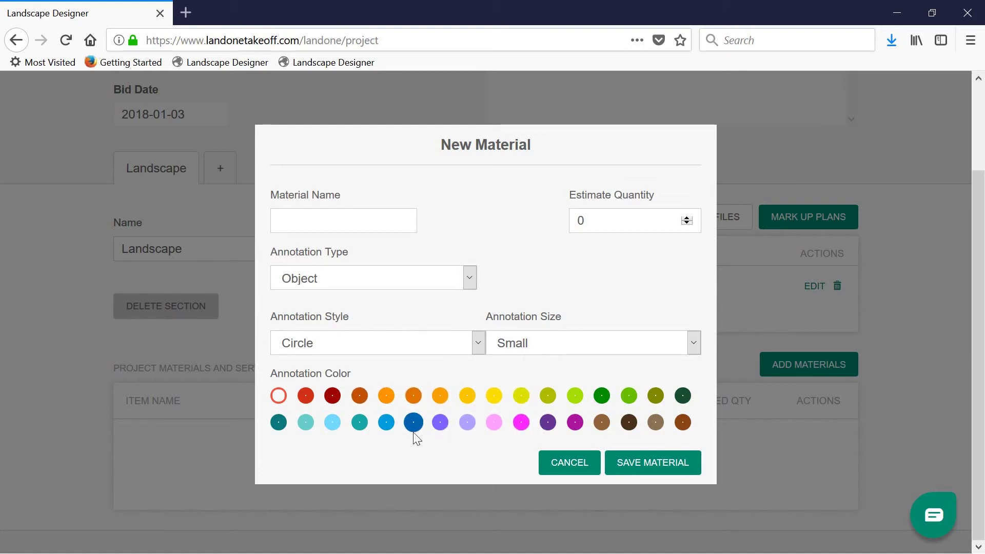
click(349, 218)
text(Over)
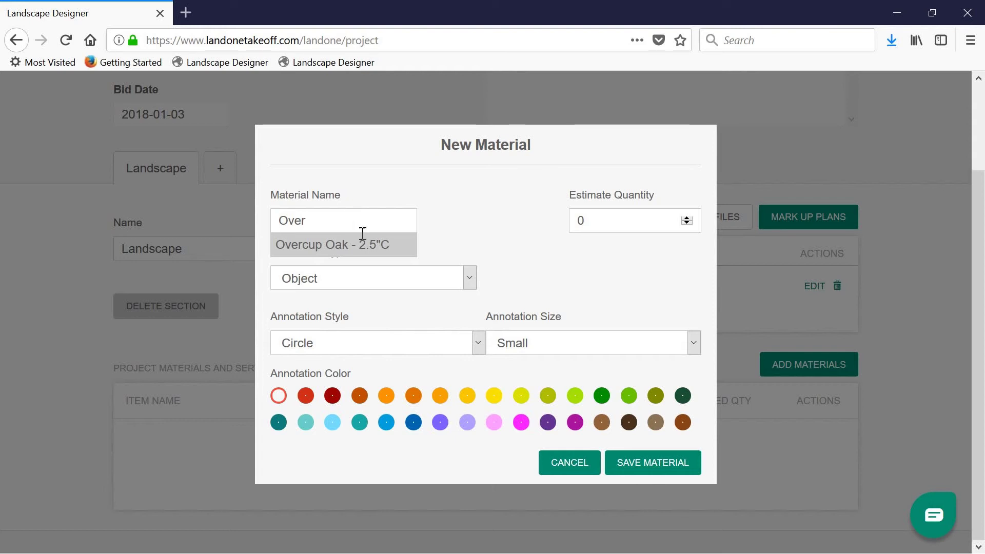
click(395, 245)
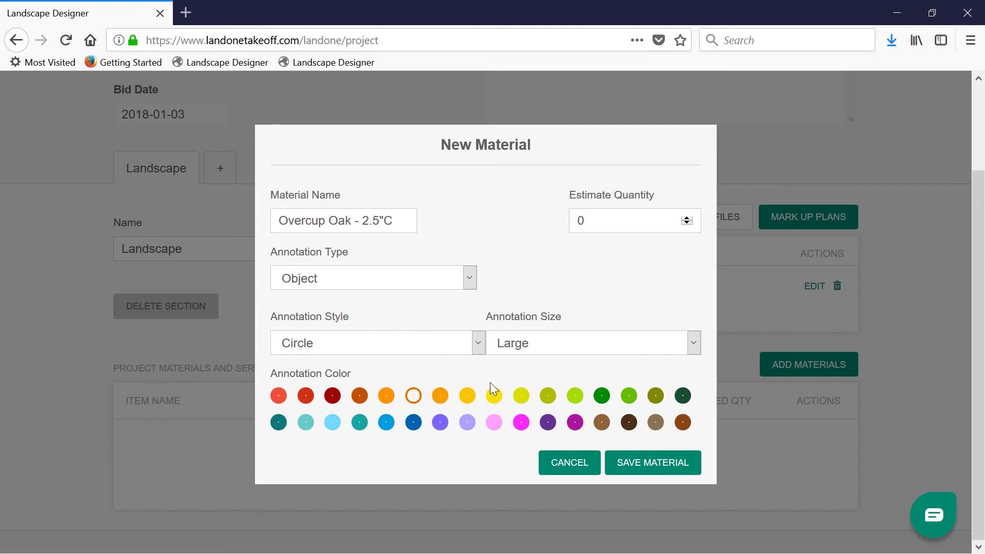
click(628, 463)
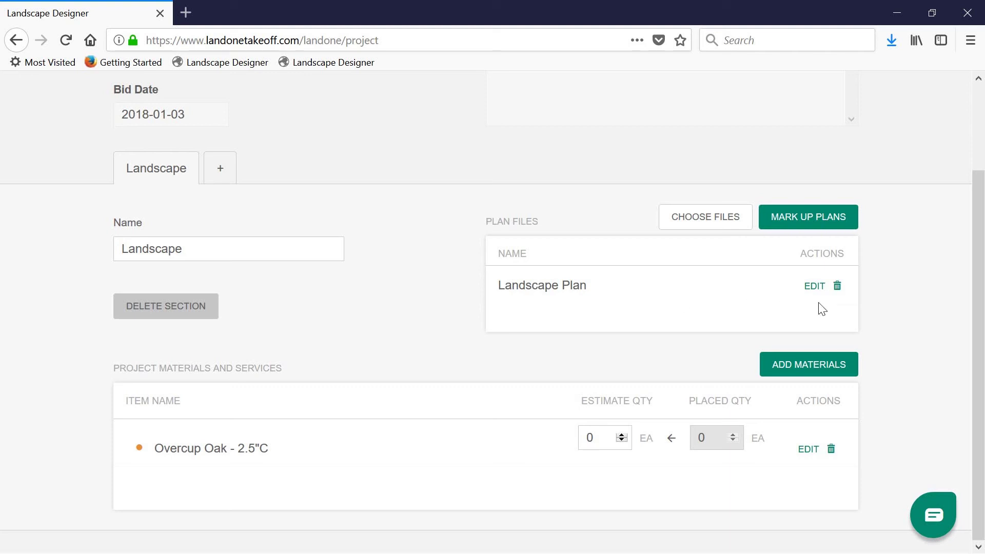
click(814, 287)
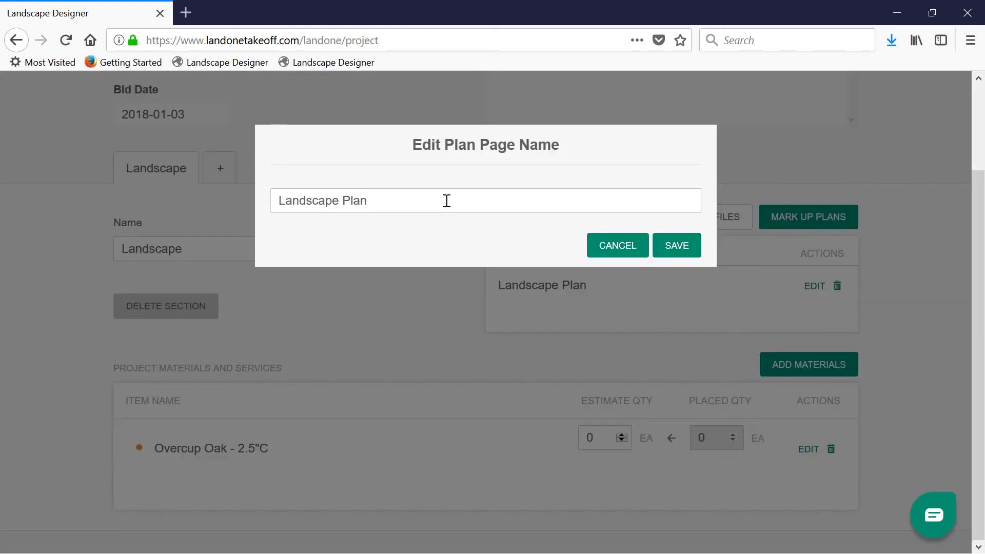
click(675, 248)
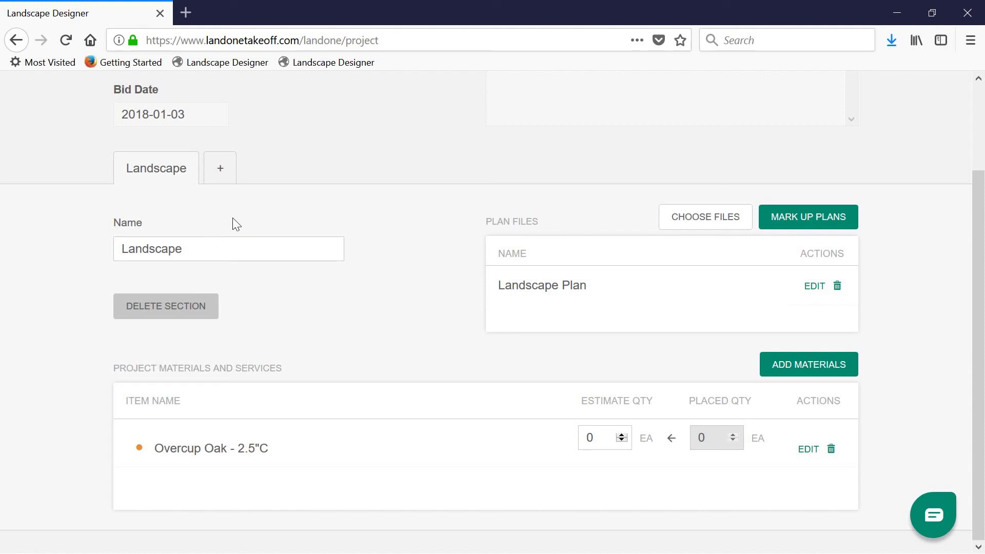
Add a new section tab and rename it from New Section to 'Irrigation'.
click(223, 176)
key(BackSpace)
key(BackSpace)
key(BackSpace)
key(BackSpace)
key(BackSpace)
key(BackSpace)
key(BackSpace)
key(BackSpace)
key(BackSpace)
key(BackSpace)
key(BackSpace)
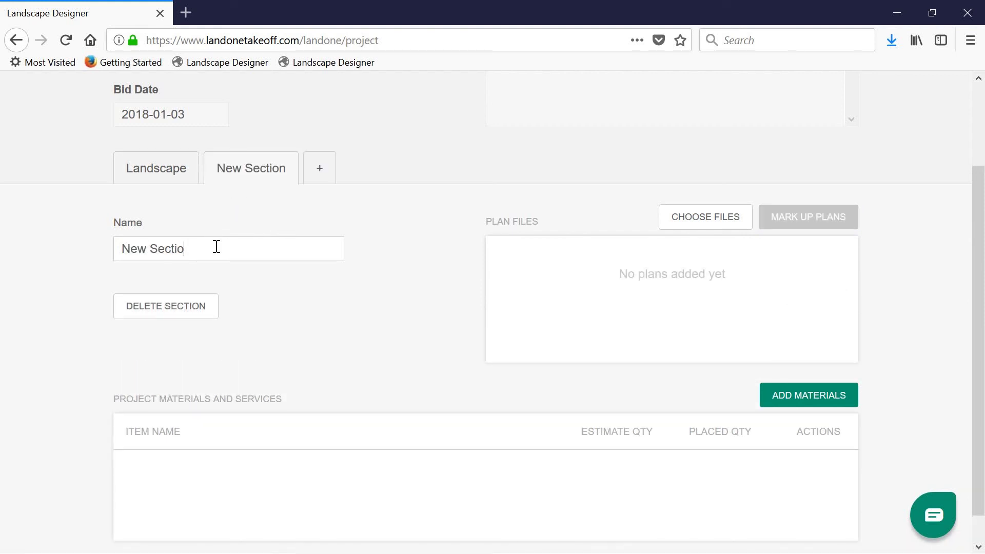
text(Irrigation)
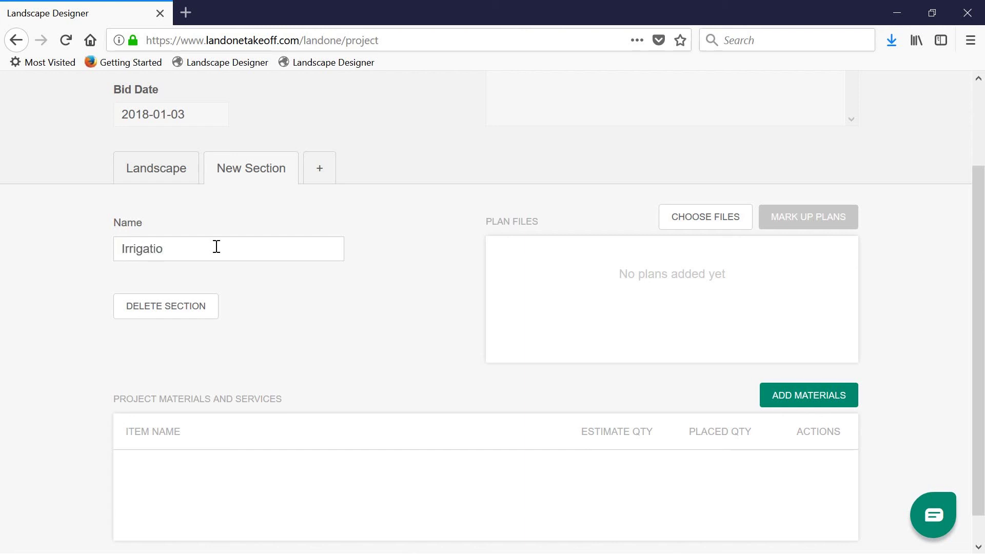